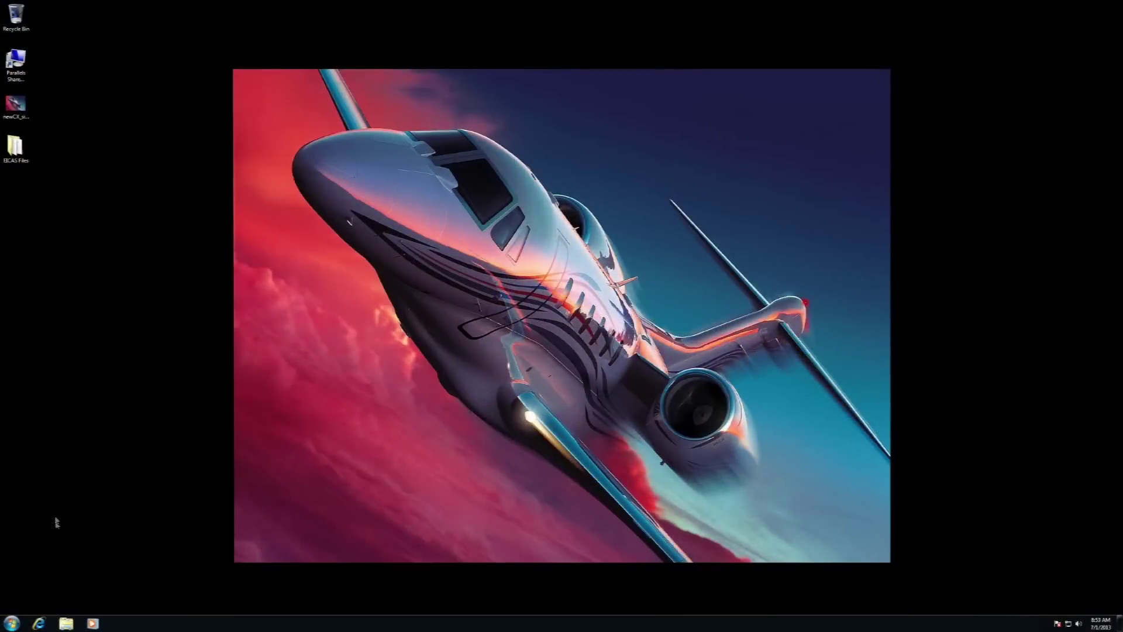
Launch Internet Explorer from the taskbar to reach the Cessna website.
left_click(39, 623)
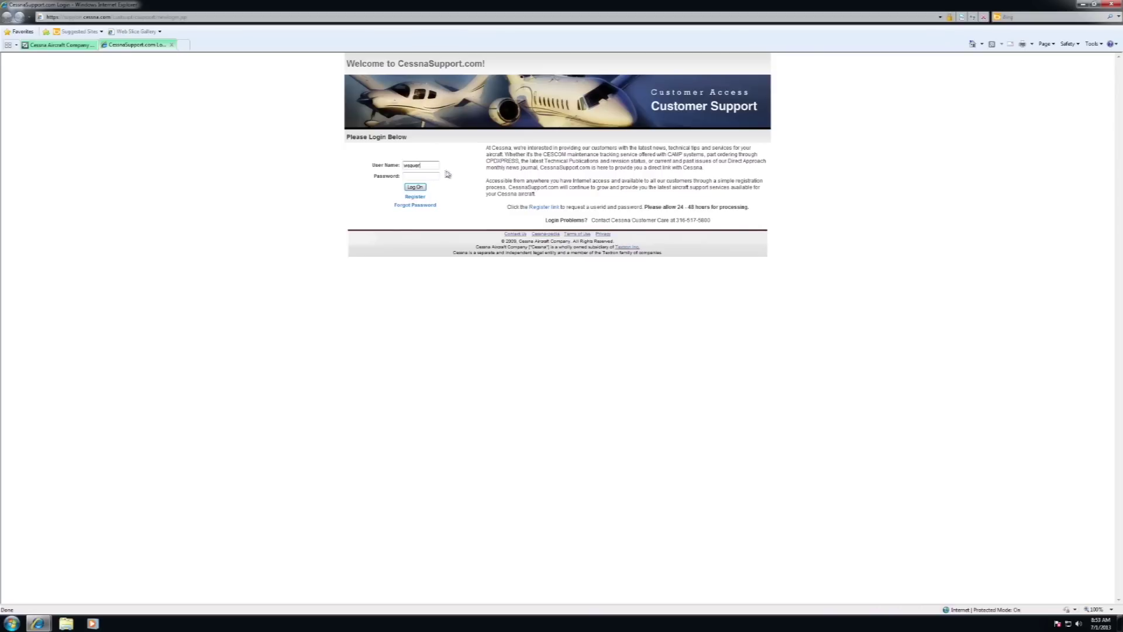
Enter the account user name and password on CessnaSupport.com and log on.
key("Tab")
left_click(419, 187)
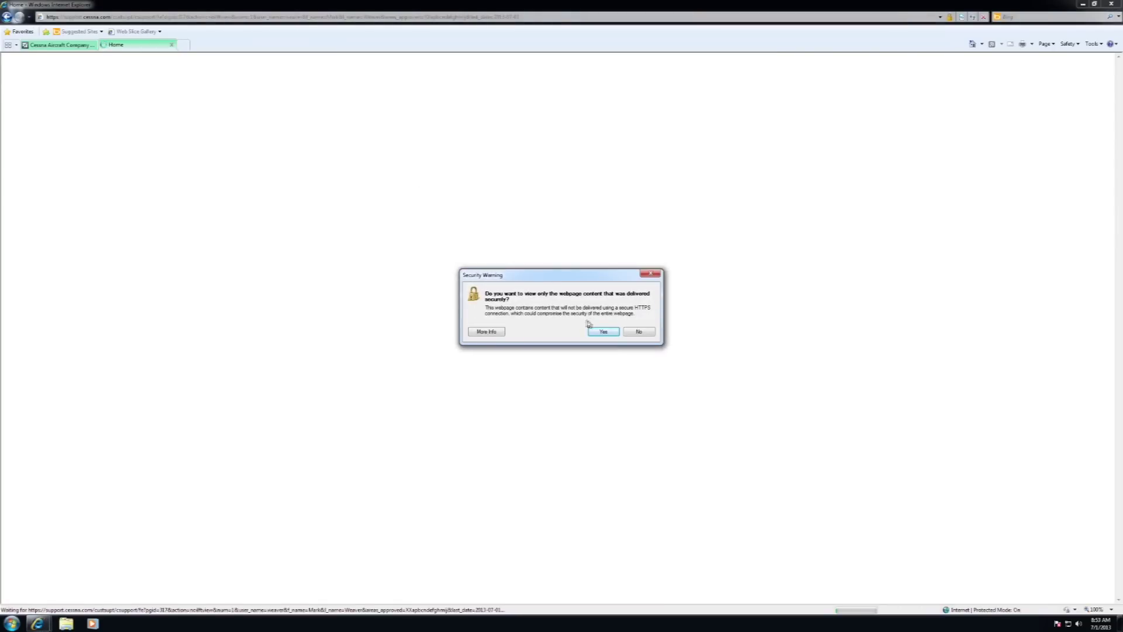
Accept secure content only, then go to Citation 750 > Maintenance Software > Updated: EICAS Message Viewer 2.0.
left_click(606, 332)
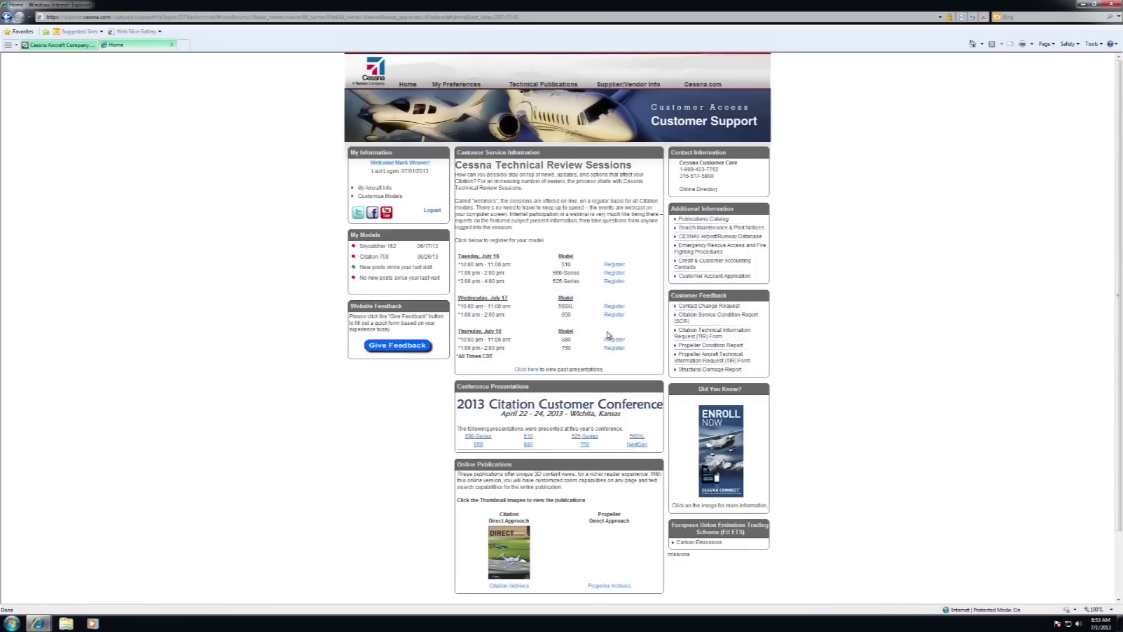
left_click(386, 259)
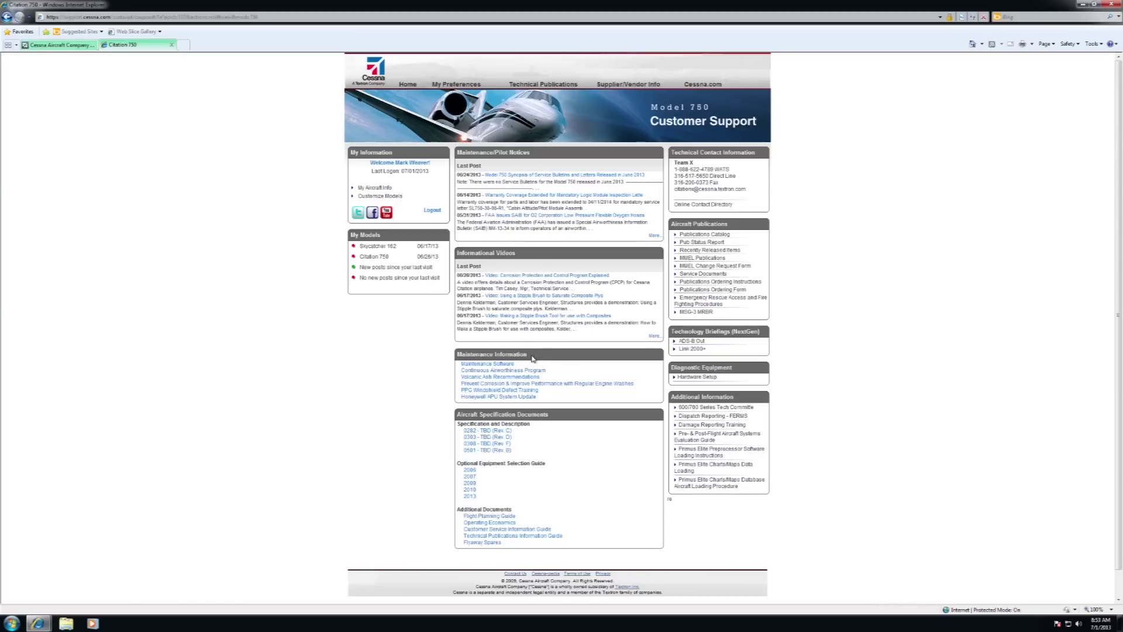
left_click(513, 365)
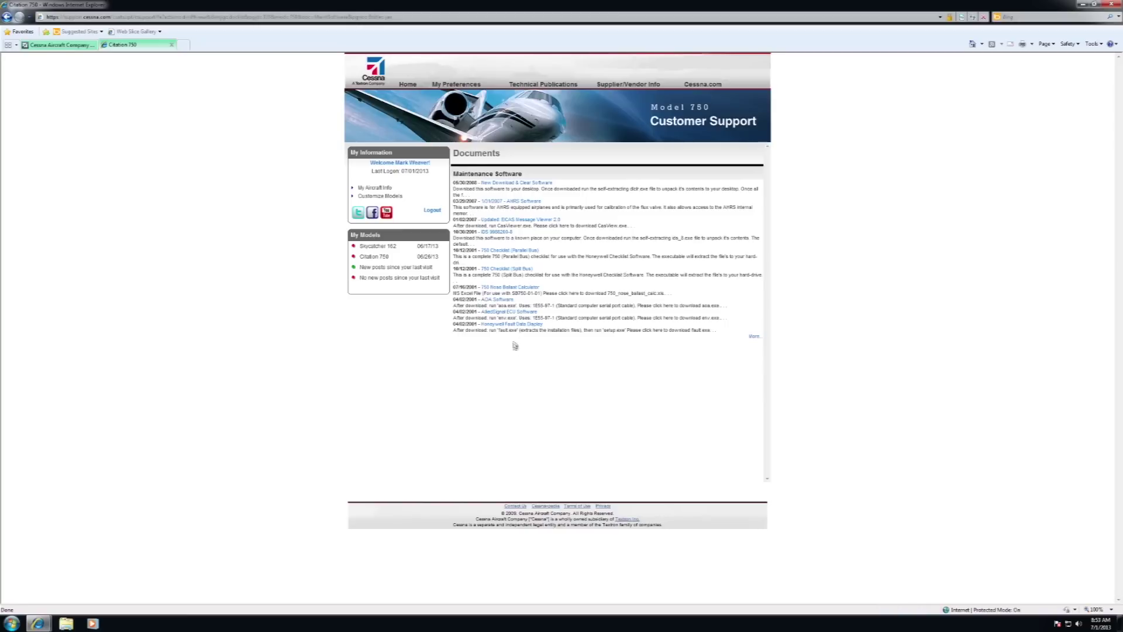
left_click(532, 220)
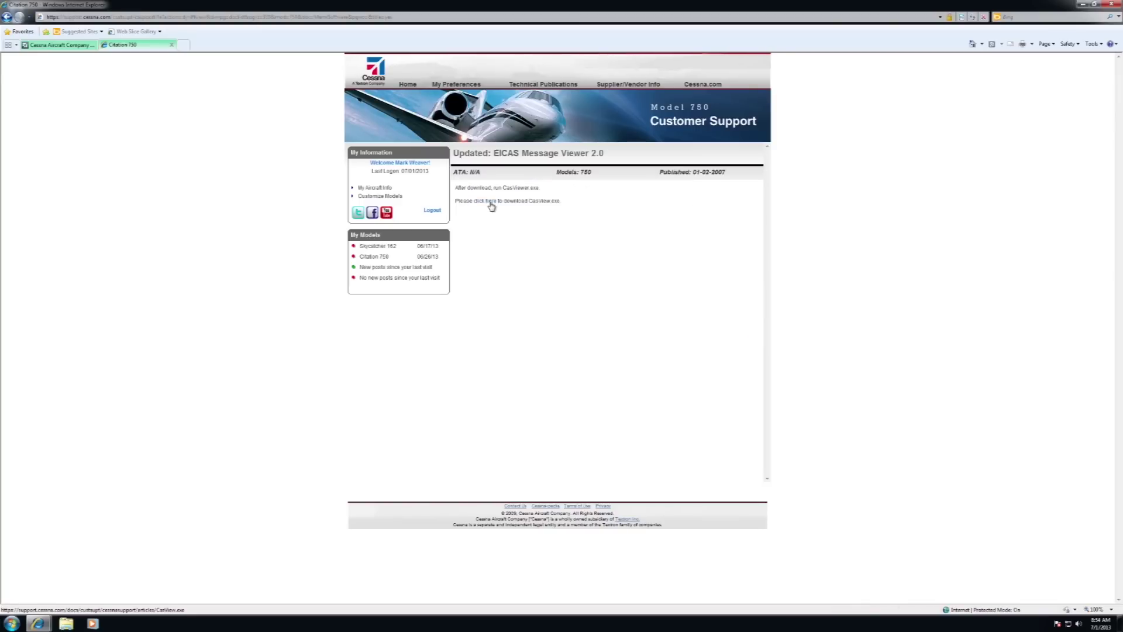
Save CasView.exe to the Desktop and dismiss the download-complete notice.
left_click(490, 202)
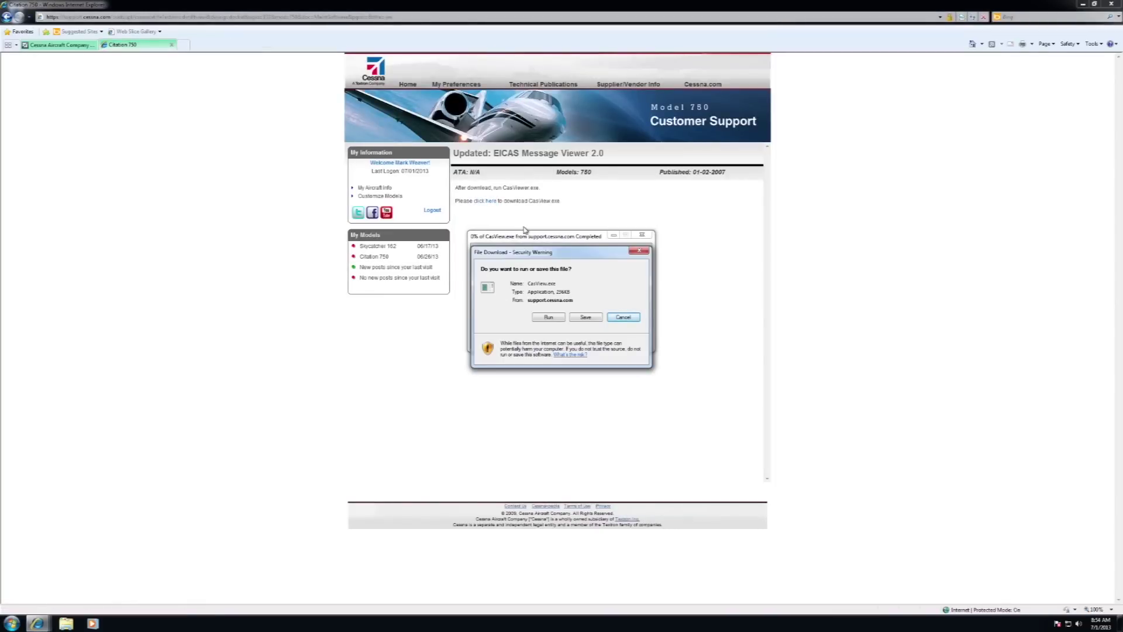
left_click(585, 317)
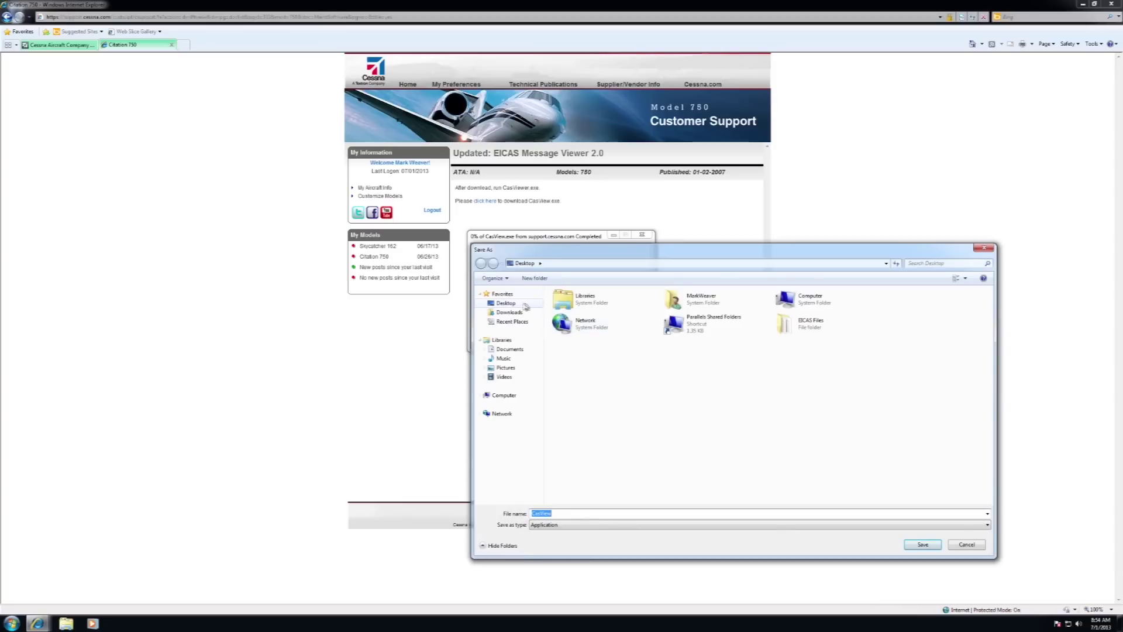
left_click(506, 303)
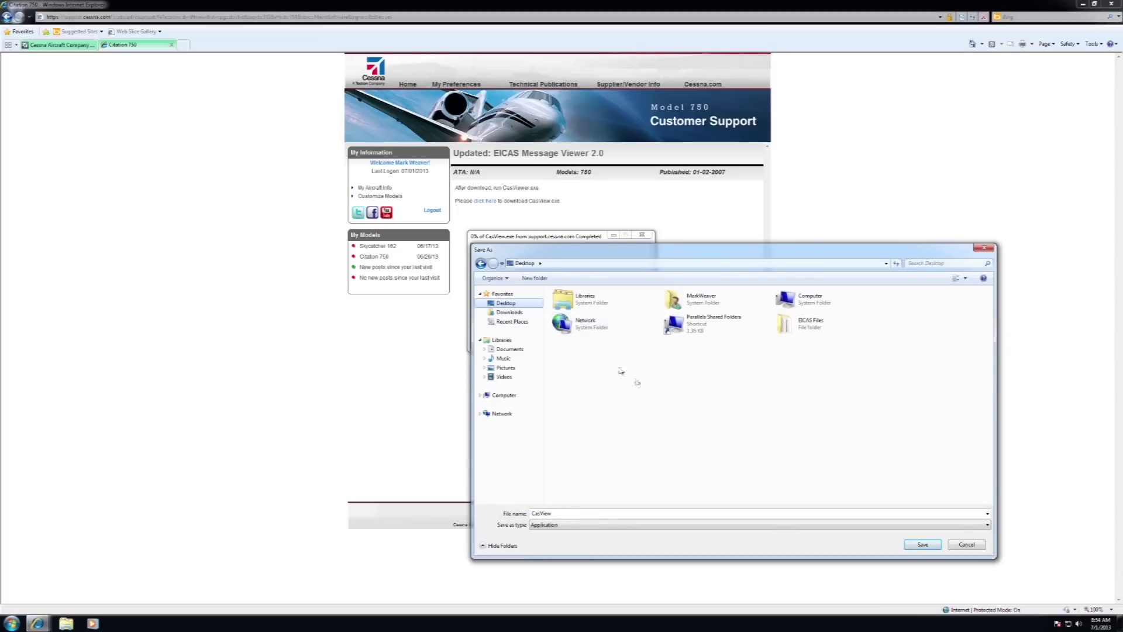
left_click(923, 546)
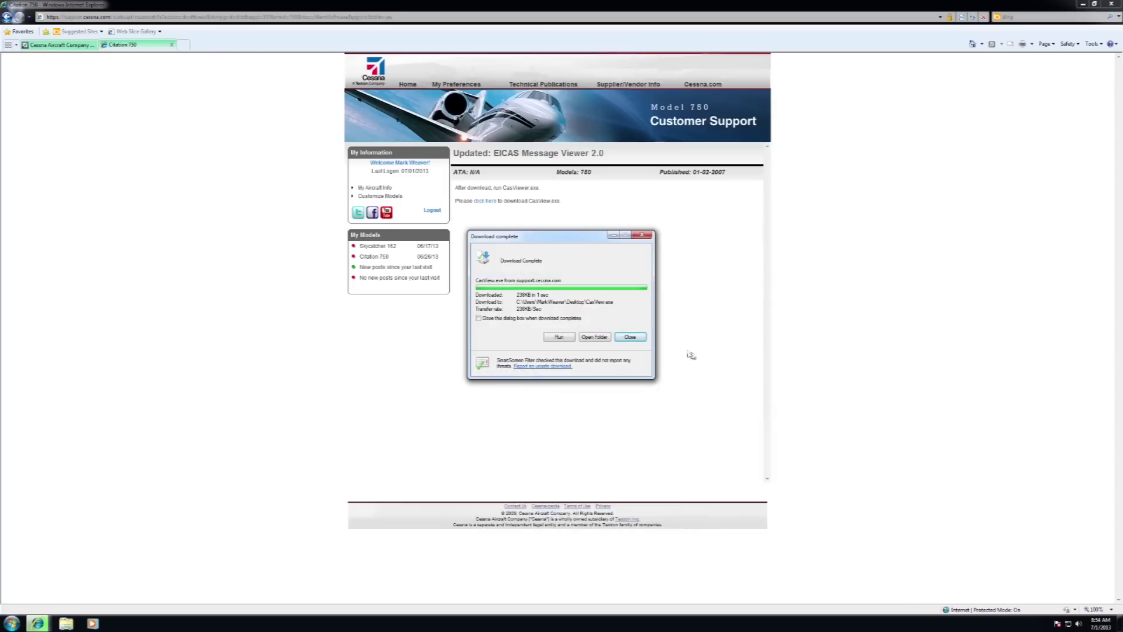
left_click(630, 338)
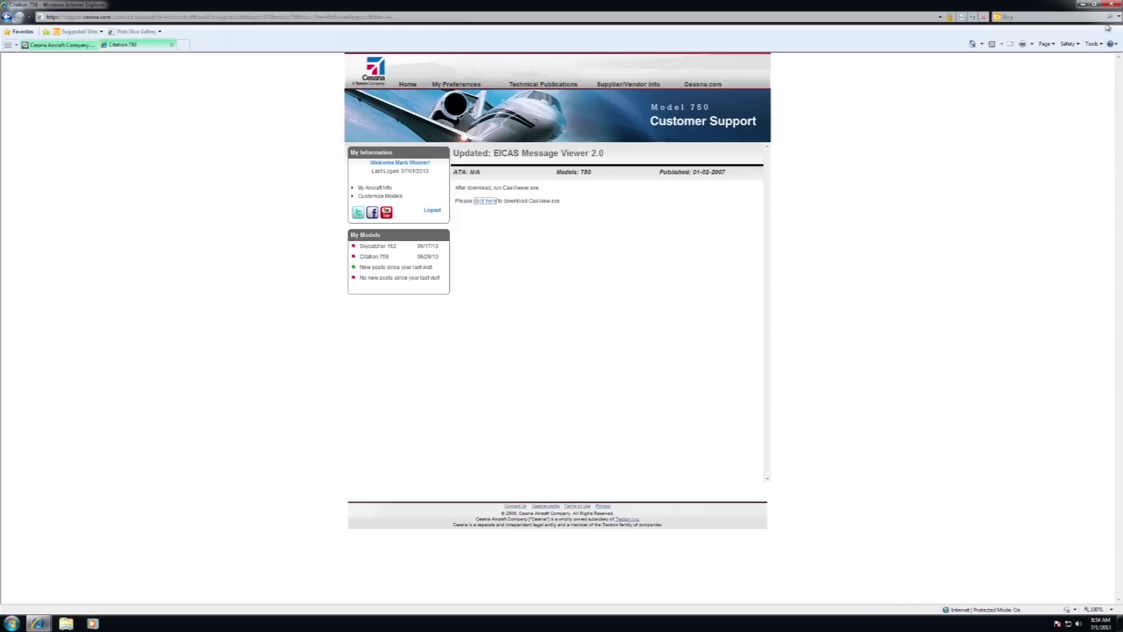
Close all Internet Explorer tabs and run CasView from the desktop past the security warning.
left_click(1111, 5)
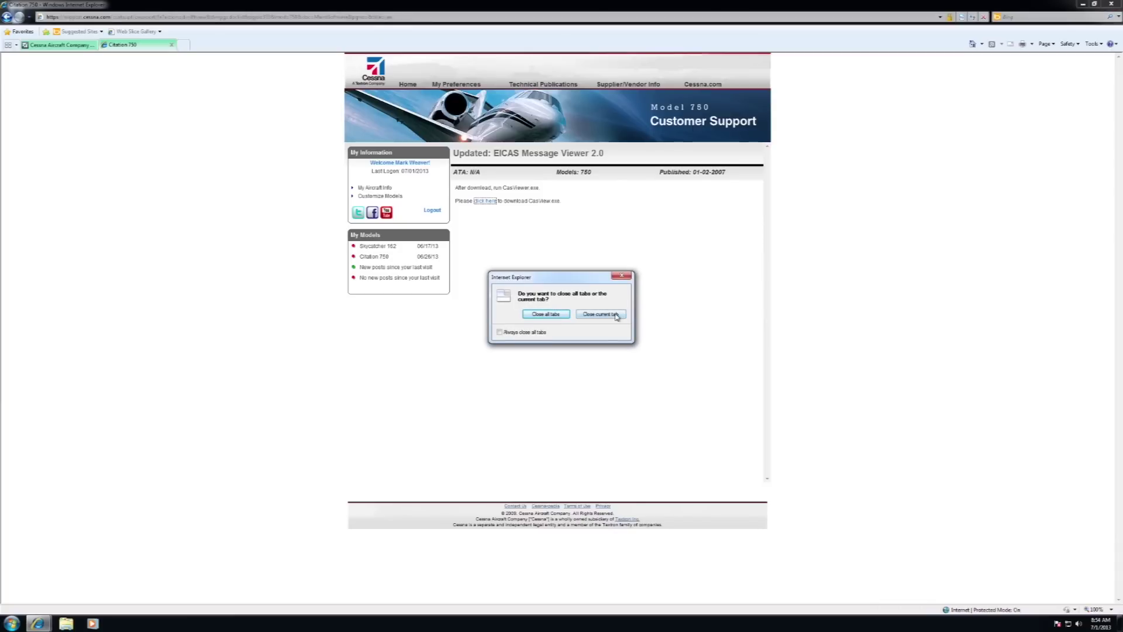
left_click(557, 316)
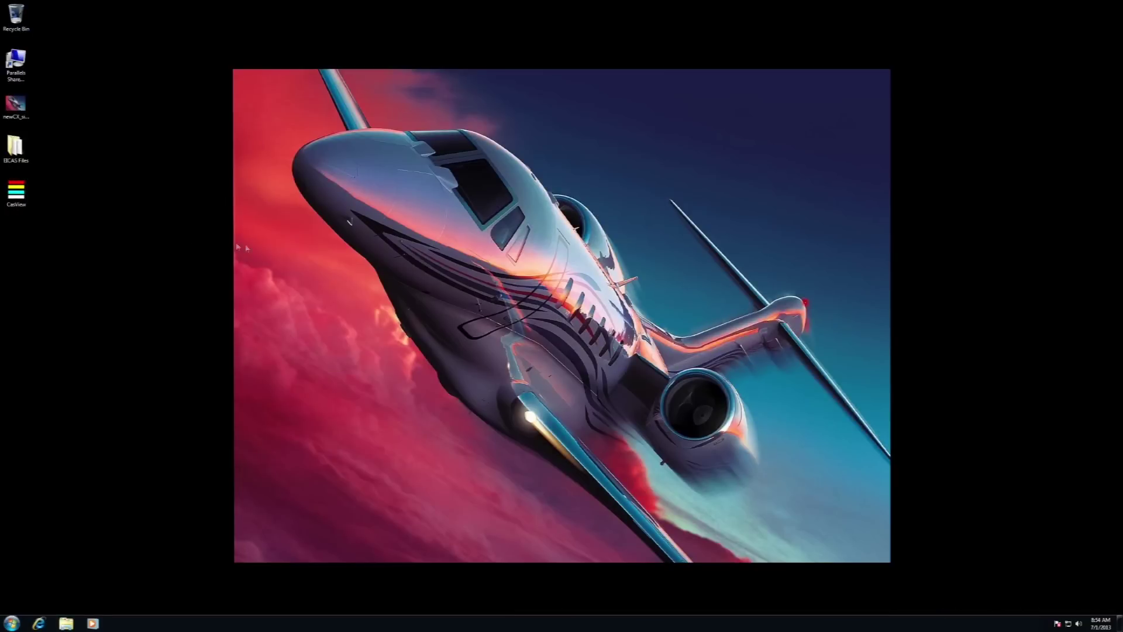
double_click(21, 199)
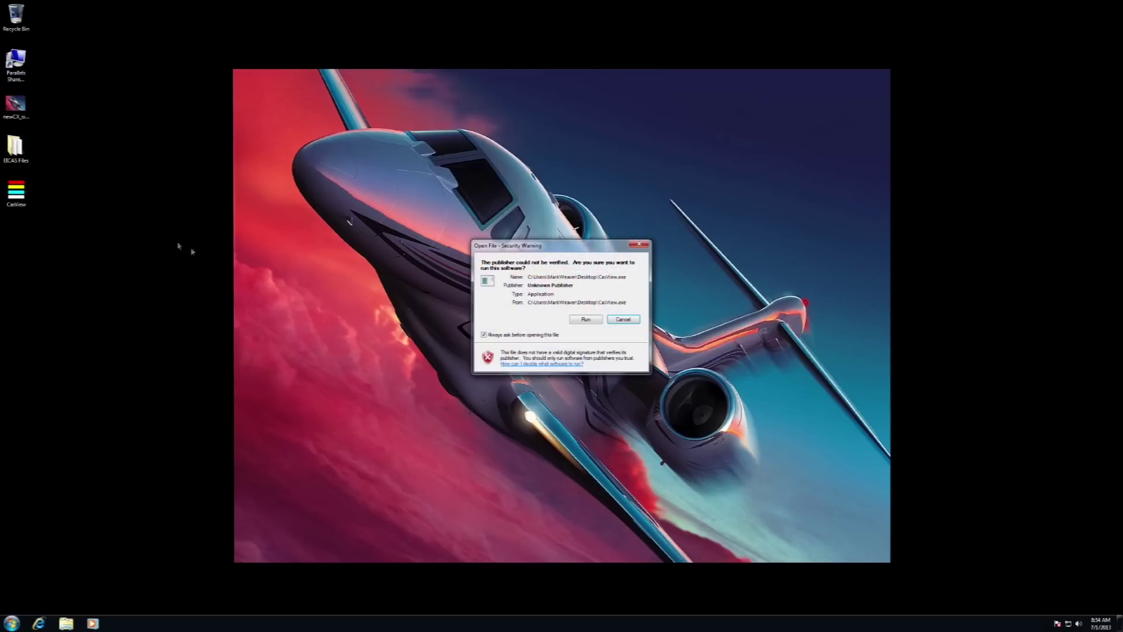
left_click(583, 321)
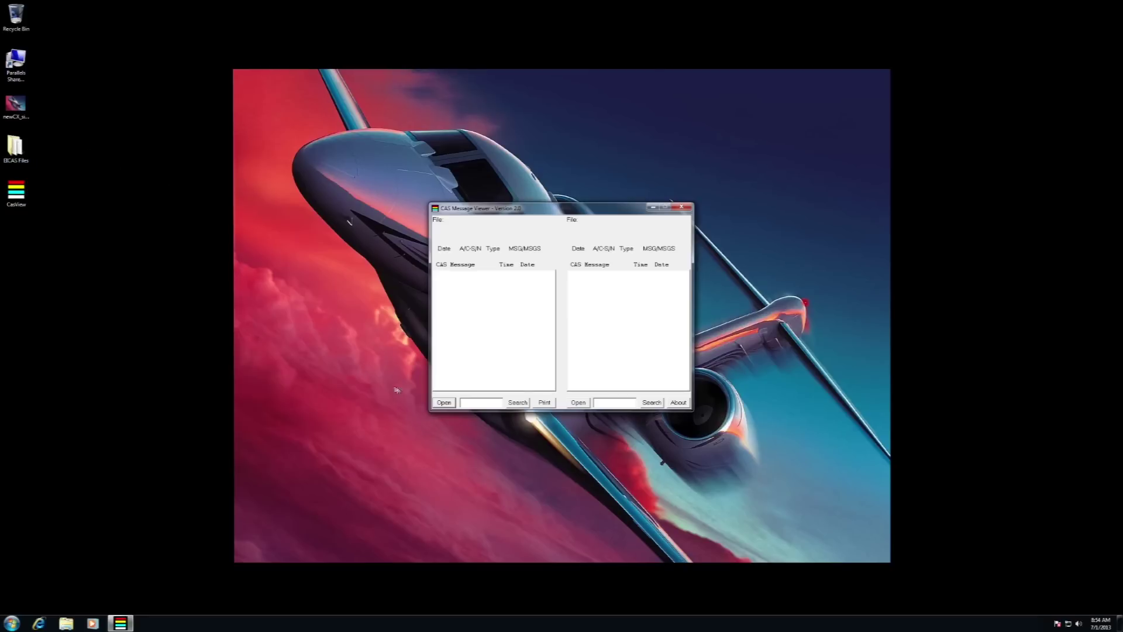
Load FWP10449.CAS from Desktop > EICAS Files into the left message list.
left_click(450, 405)
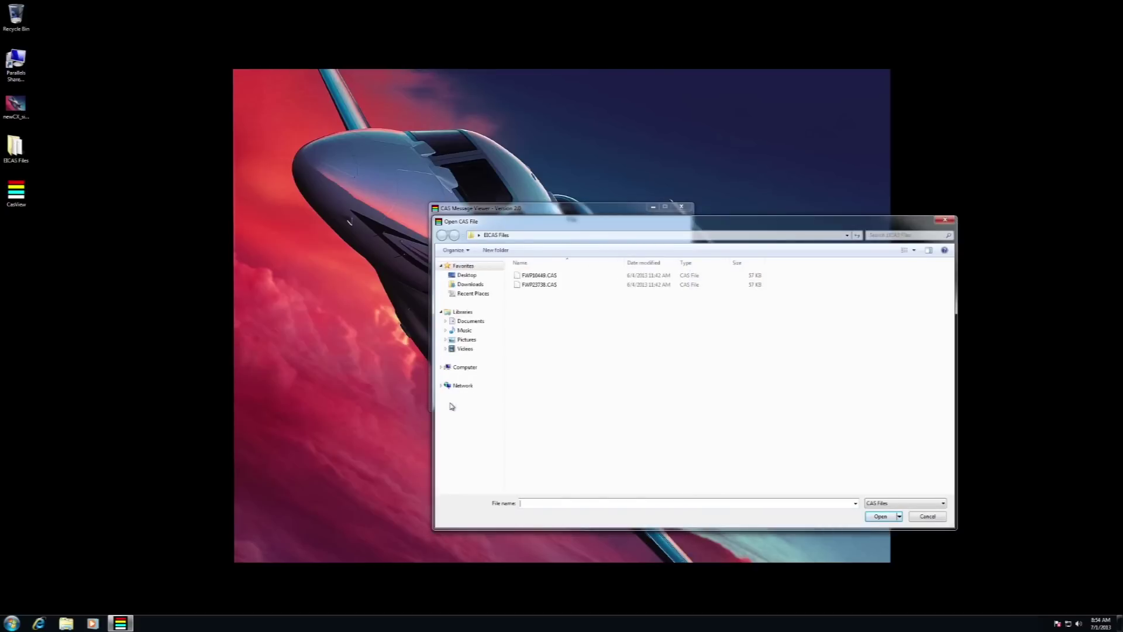
left_click(472, 278)
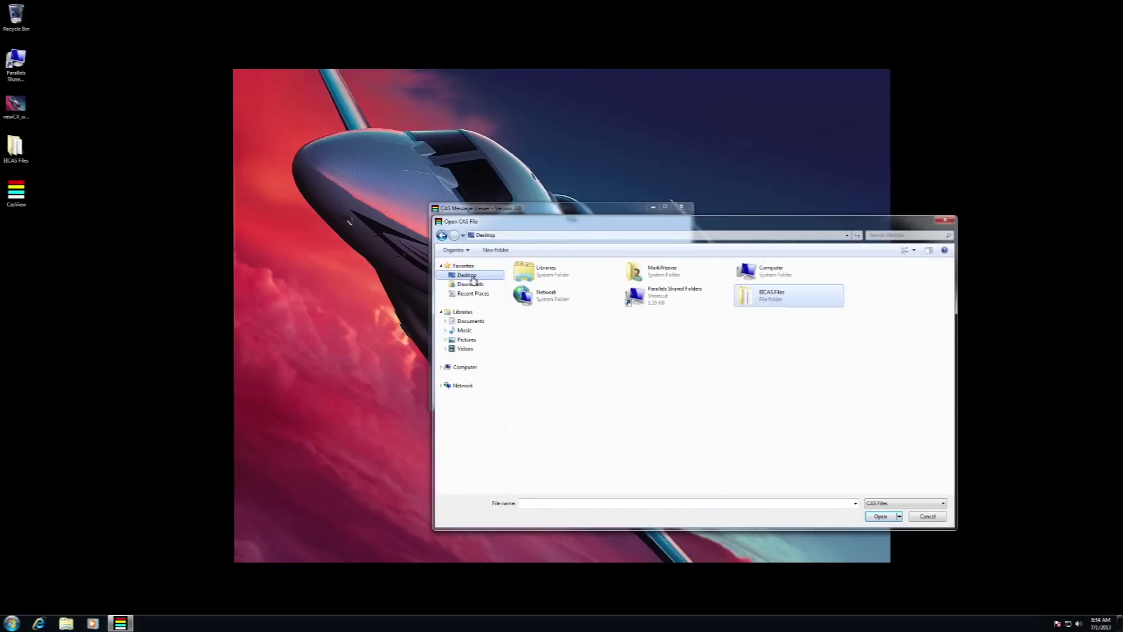
left_click(767, 301)
double_click(767, 300)
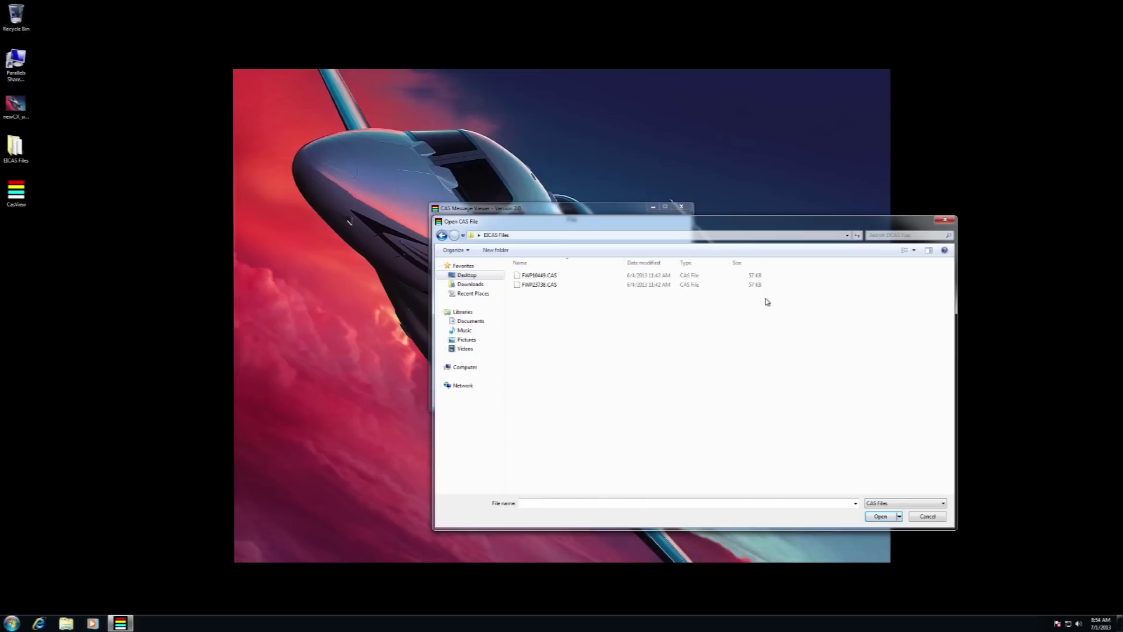
left_click(539, 276)
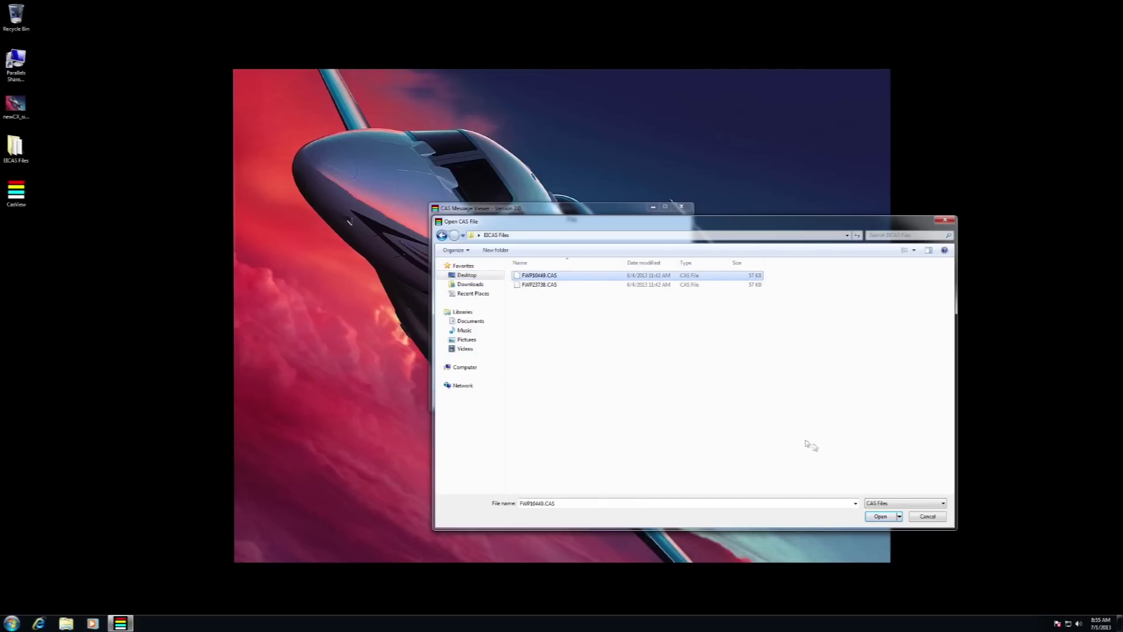
left_click(877, 519)
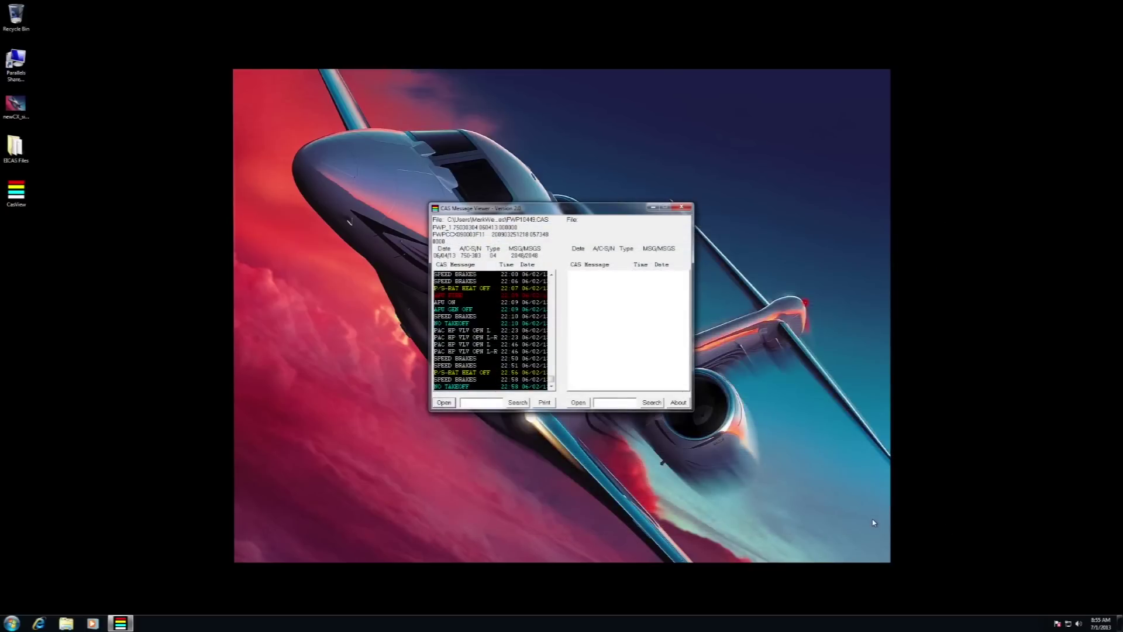
Load FWP23738.CAS into the right message list.
left_click(577, 403)
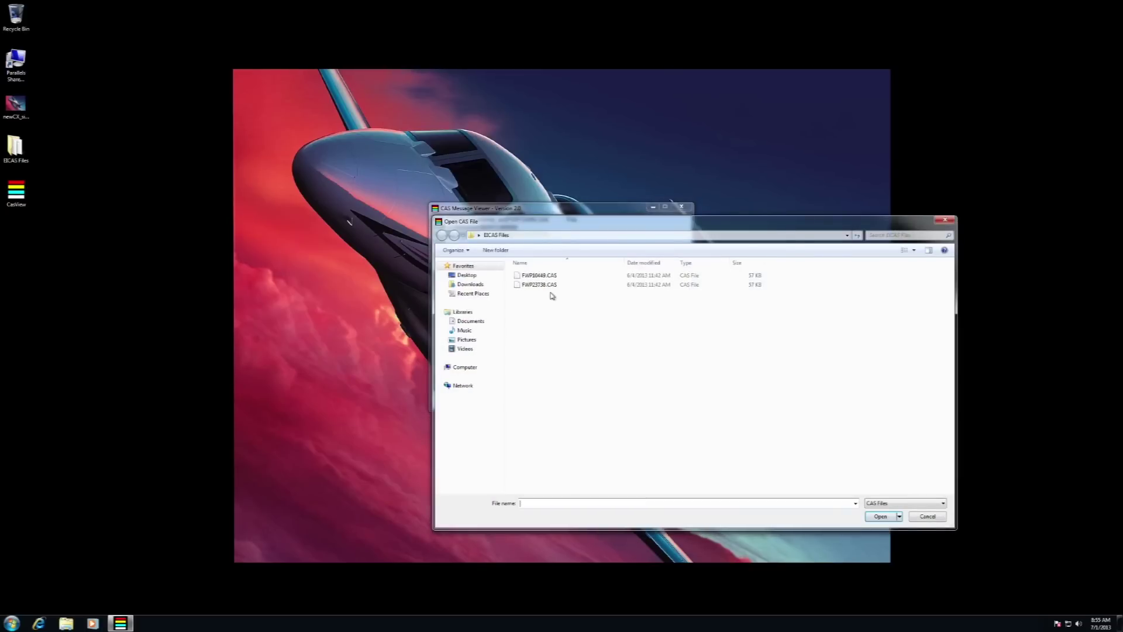
left_click(549, 287)
double_click(549, 288)
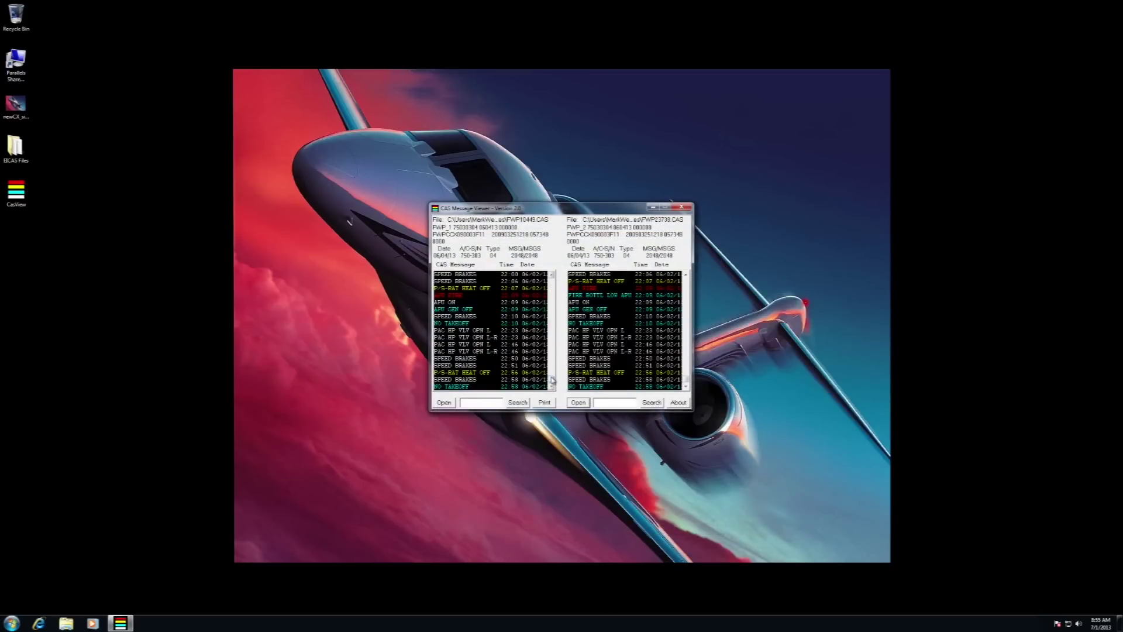
View the extended description of the P/S-RAT HEAT OFF message, then close it.
left_click_drag(552, 381, 552, 319)
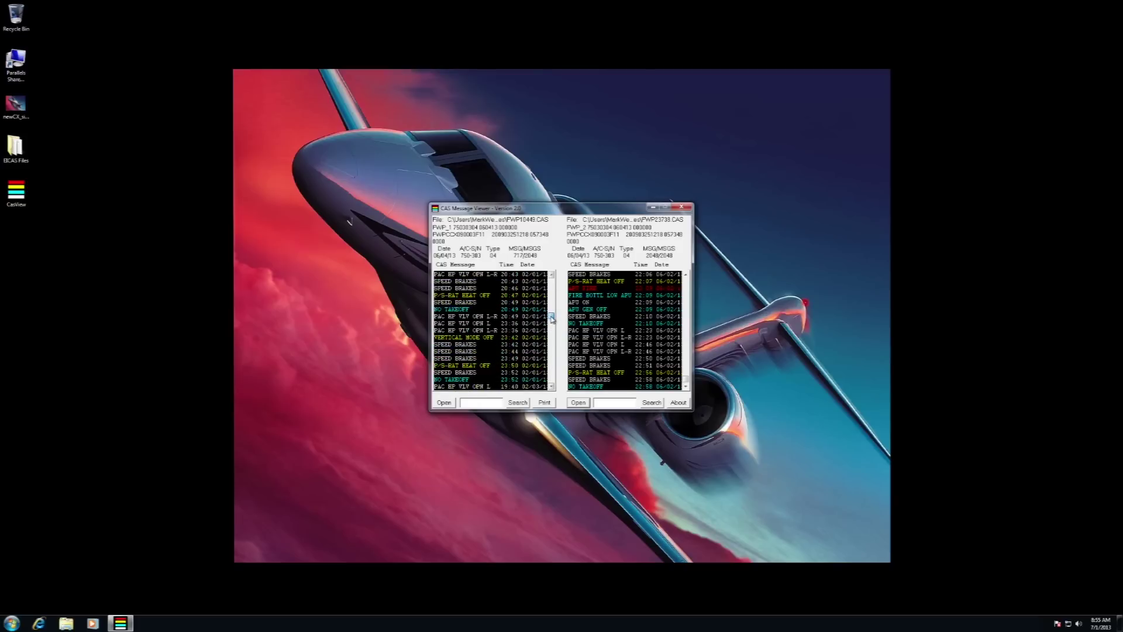
double_click(464, 296)
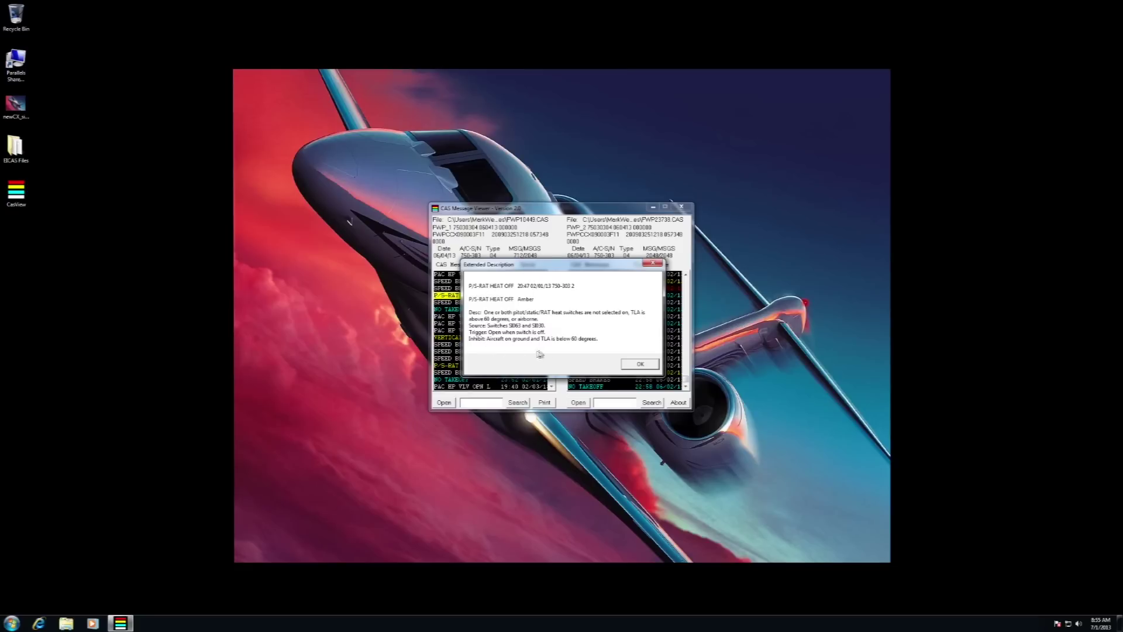
left_click(640, 364)
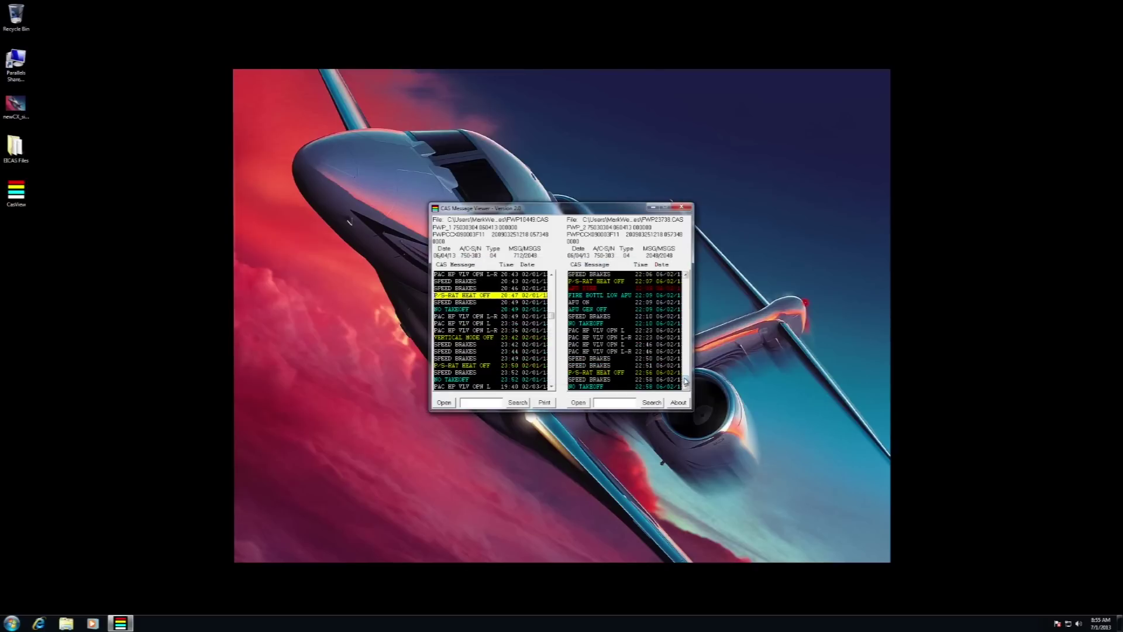
View the extended description of the WING A/I HOT L message, then close it.
left_click_drag(686, 382, 687, 369)
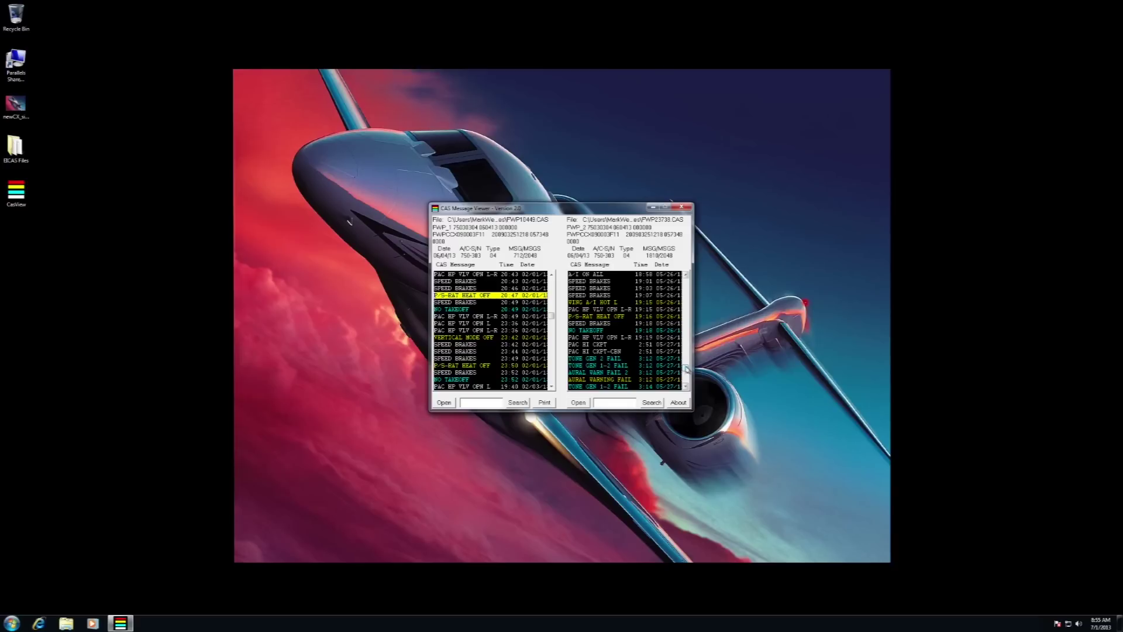
double_click(608, 303)
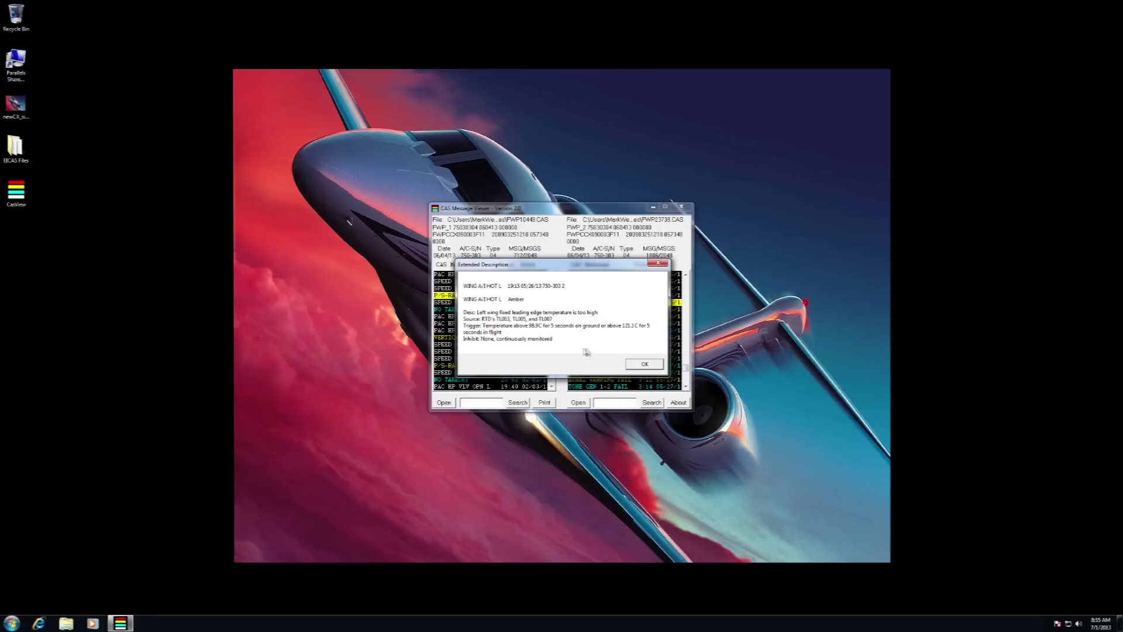
left_click(643, 364)
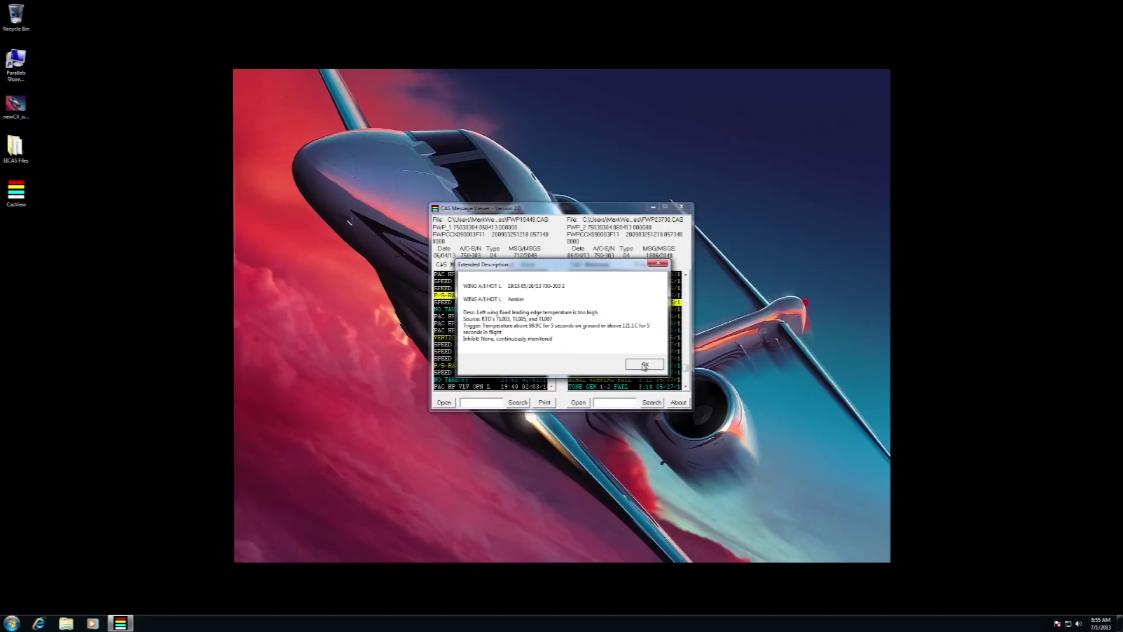